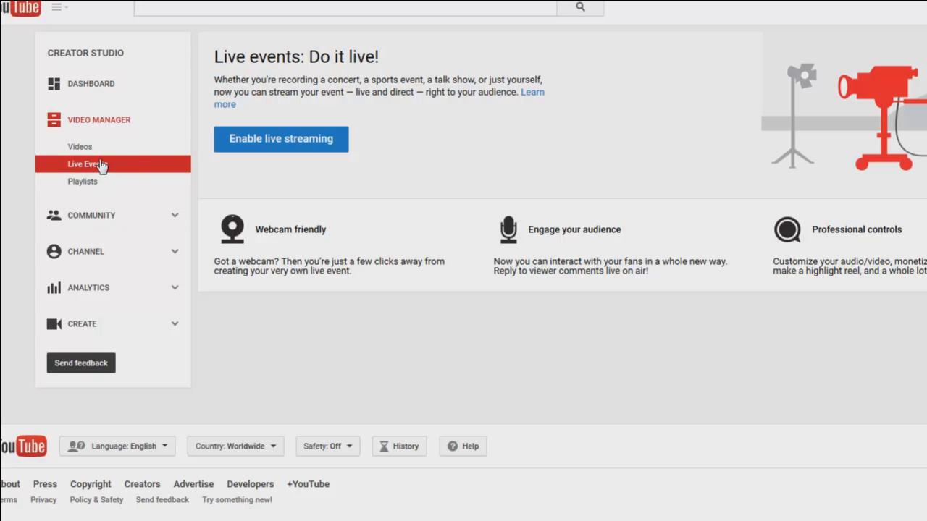
Turn on live streaming for the channel with the Enable live streaming button.
click(240, 151)
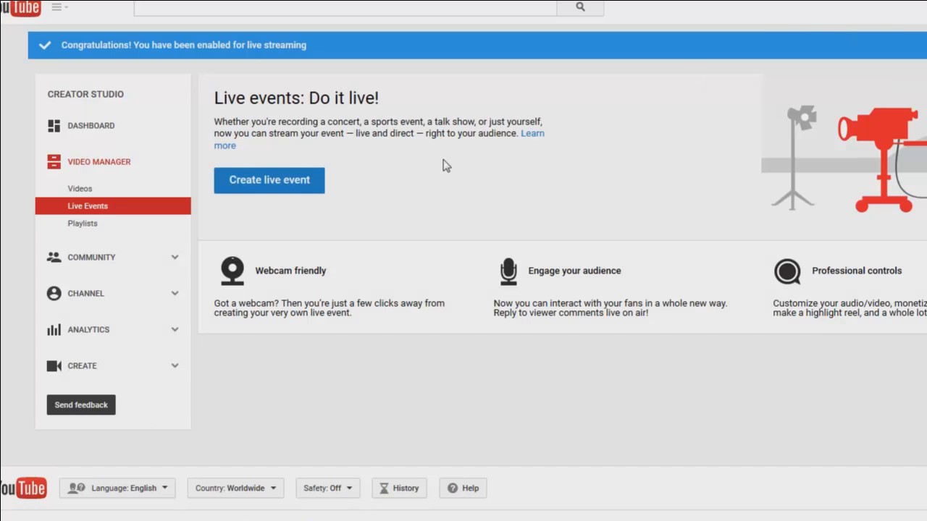
Start a new live event and glance at its advanced settings before returning to basic info.
click(308, 187)
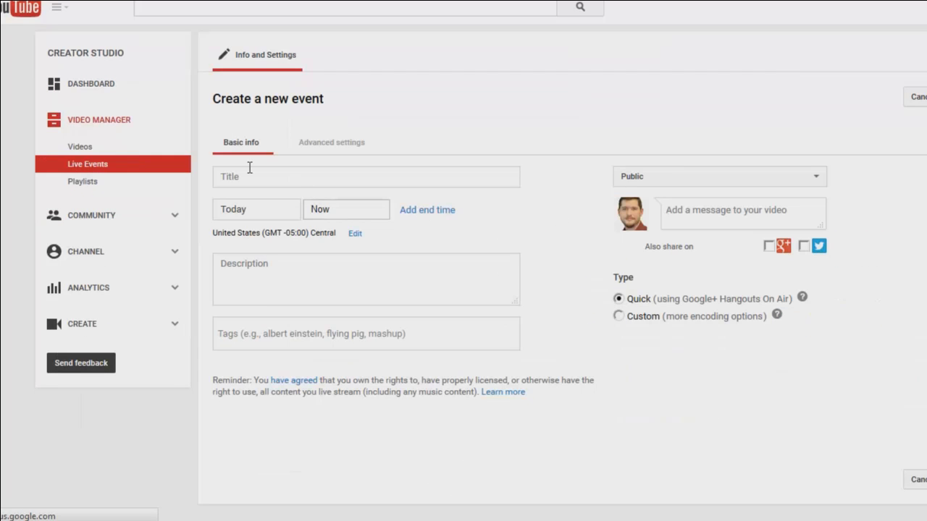
click(342, 144)
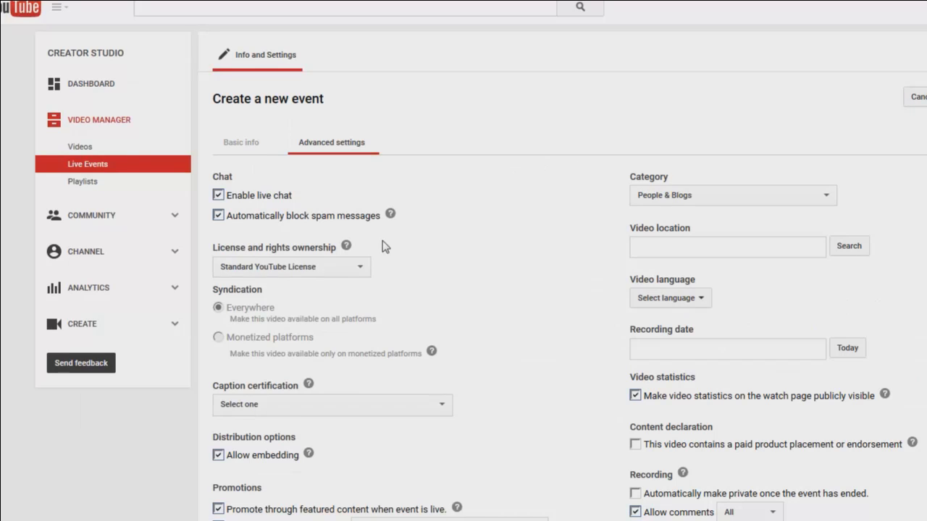
click(247, 144)
Title the event 'testi', add description 'description', and choose the Custom encoding type.
click(249, 177)
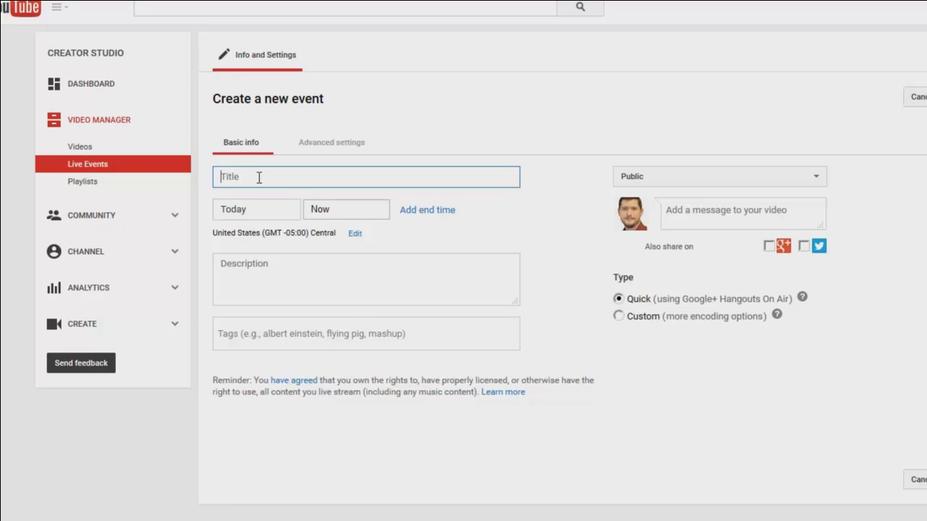
text(testi)
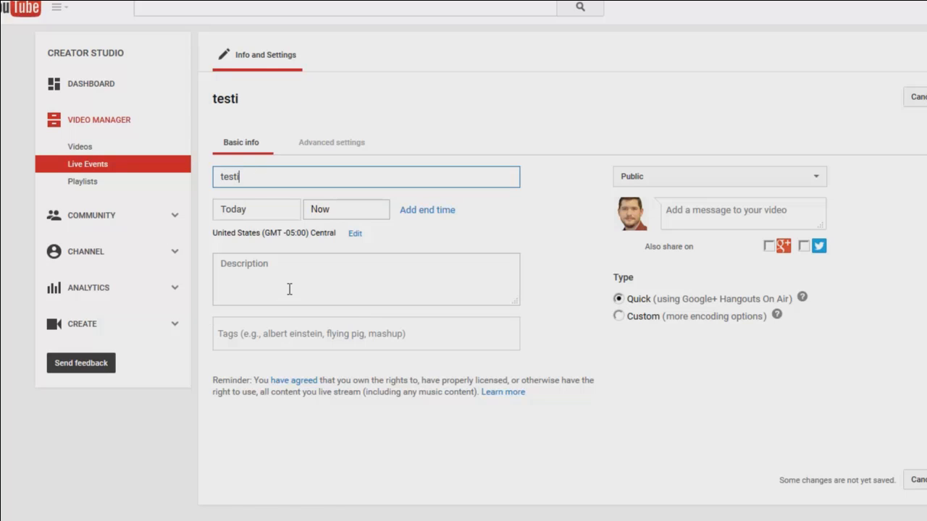
click(289, 289)
text(descripti)
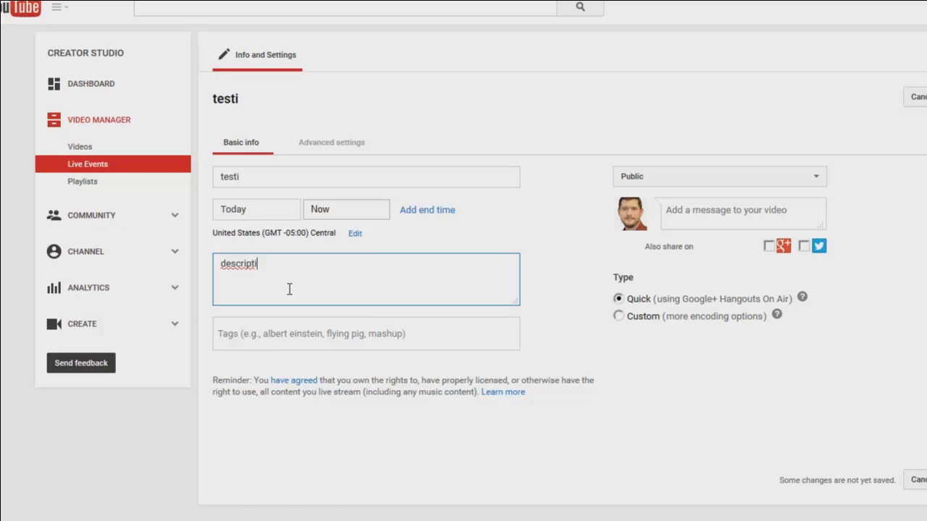
text(on)
click(621, 322)
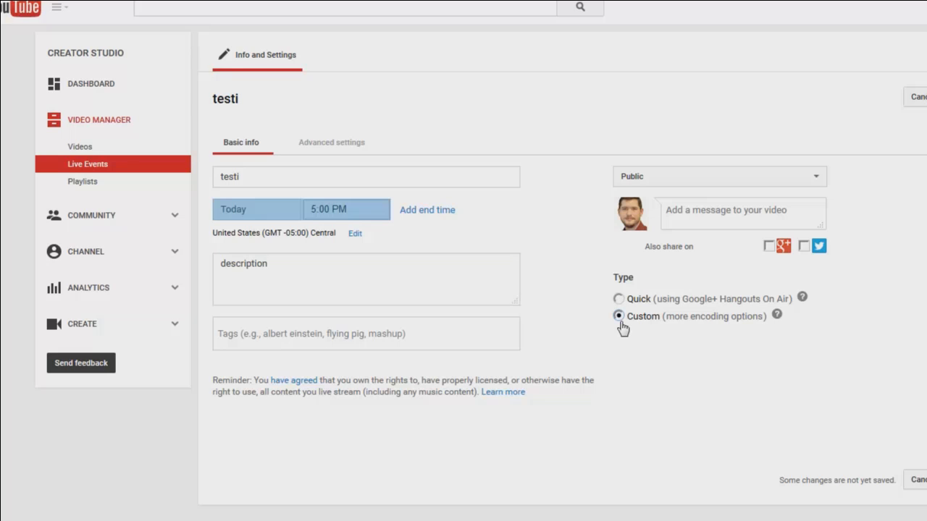
scroll(579, 315, down, 2)
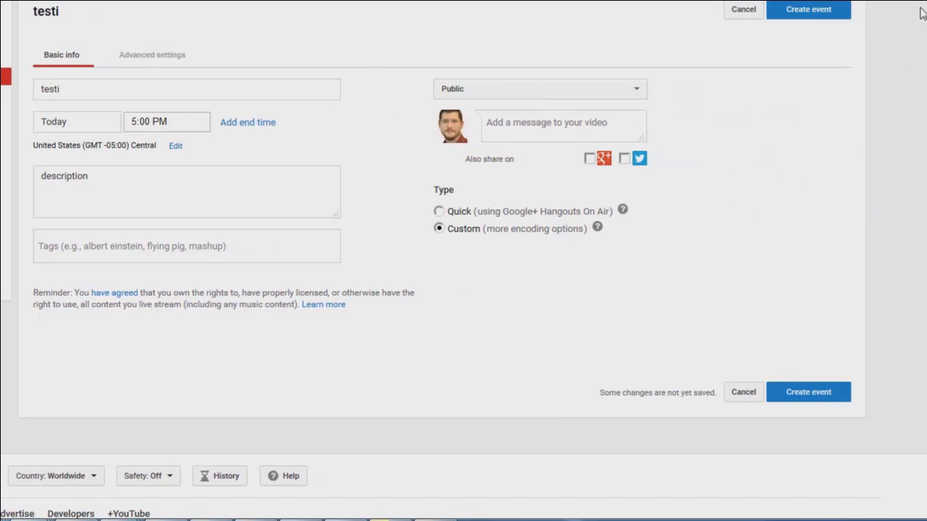
Save the testi event with the 1500–4000 Kbps (720p) bitrate and the Wirecast for YouTube encoder.
click(801, 394)
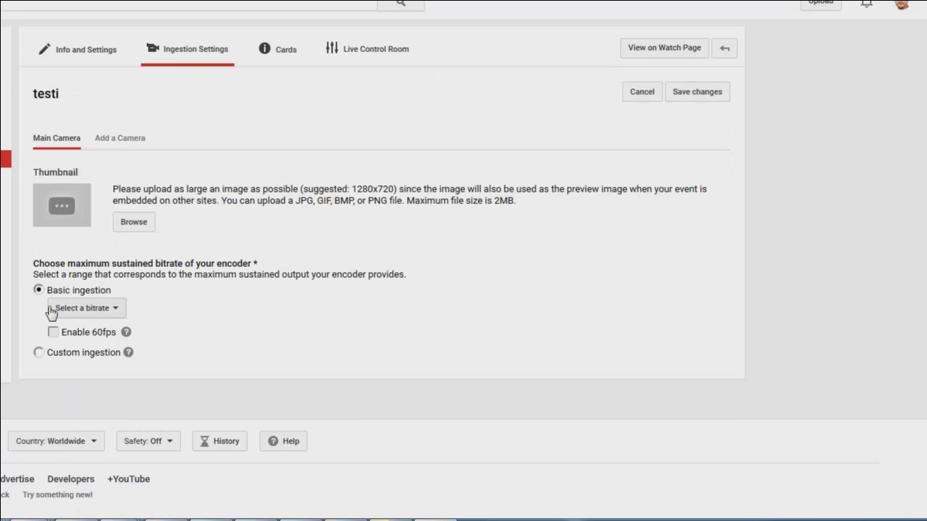
click(71, 317)
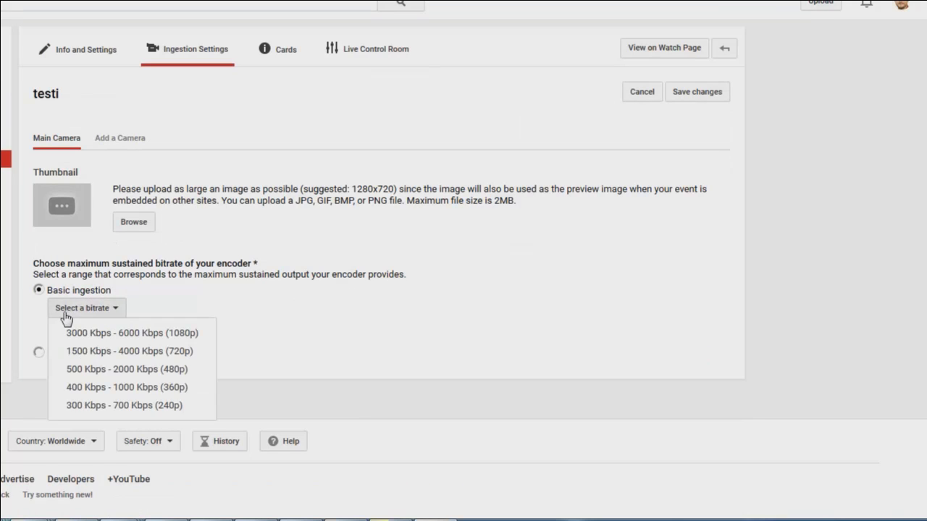
click(121, 354)
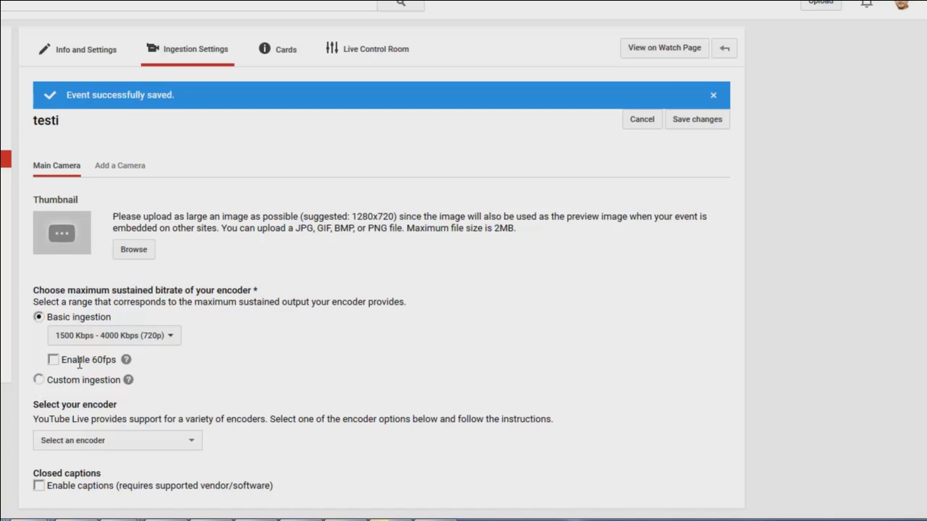
scroll(246, 369, down, 2)
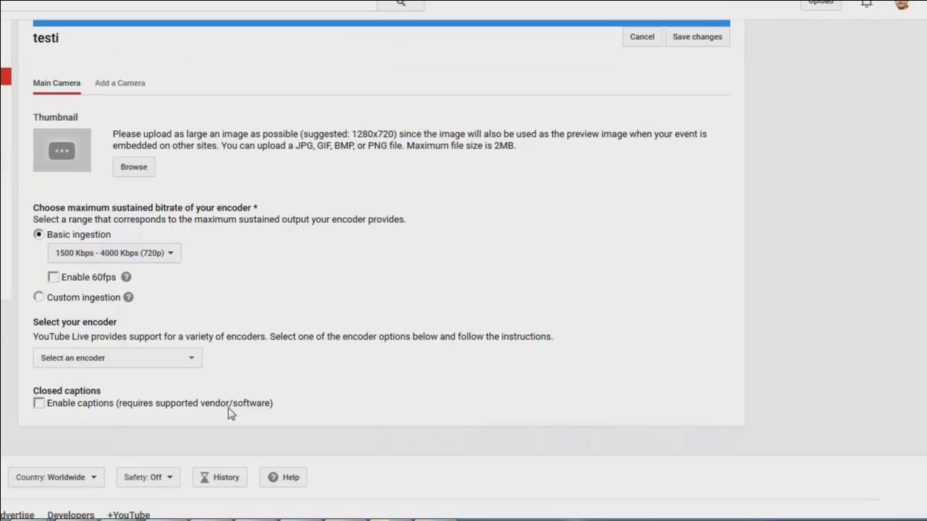
click(142, 358)
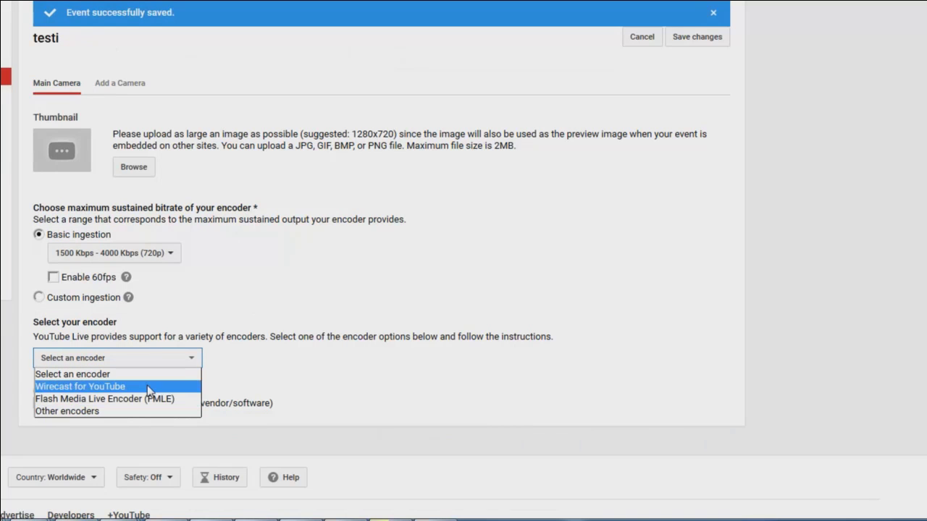
key(Return)
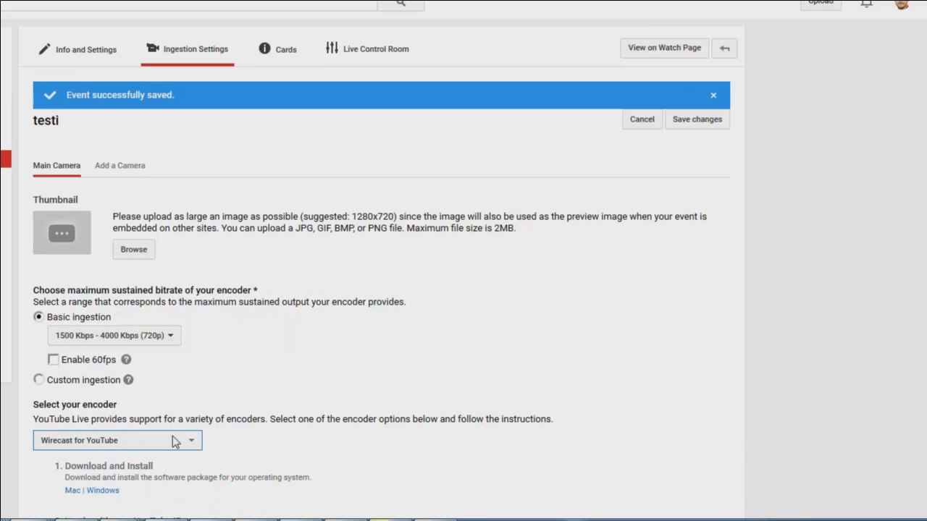
scroll(165, 438, down, 3)
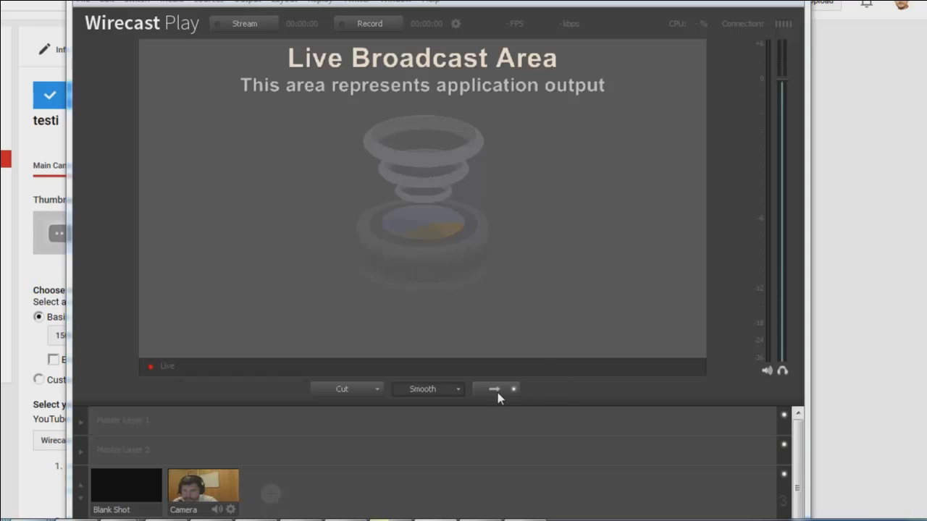
Delete the camera shot, leaving Blank Shot selected.
right_click(230, 513)
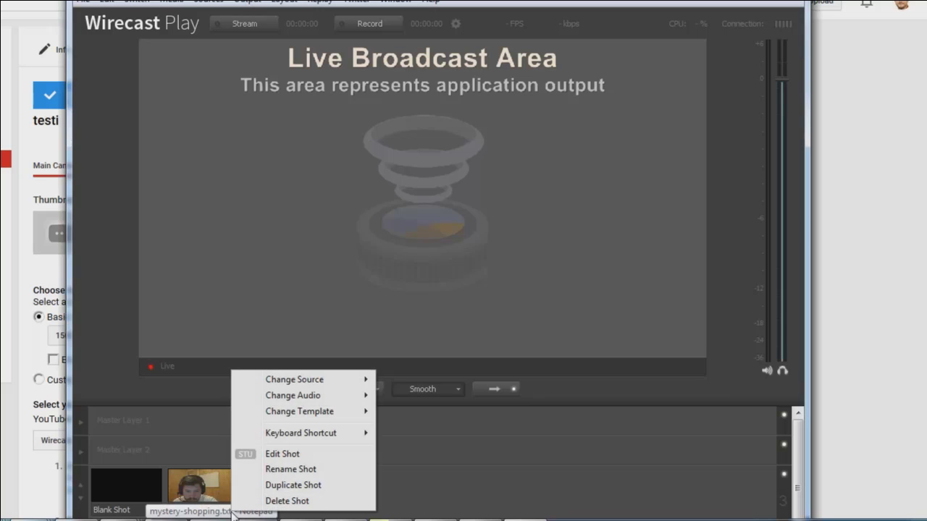
click(287, 501)
click(123, 492)
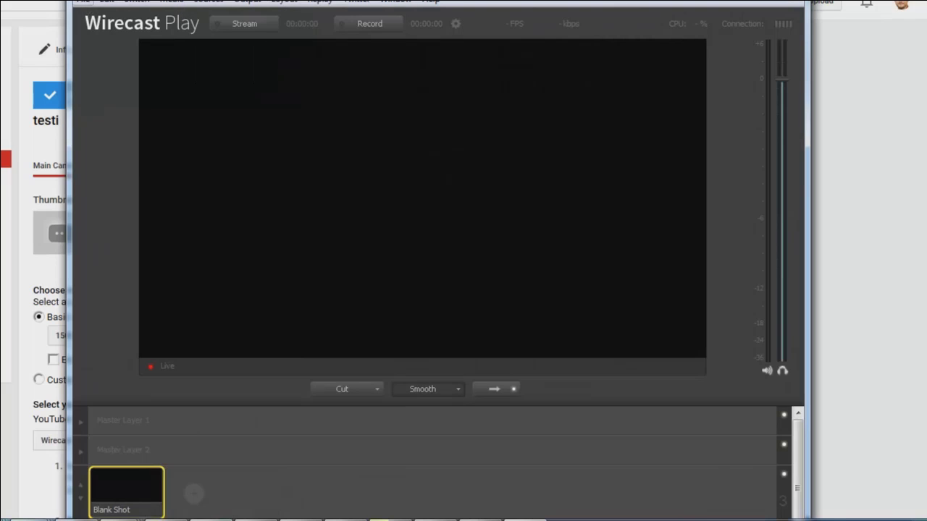
Try adding test-upload.camrec as a shot and dismiss the unsupported-media error.
click(82, 2)
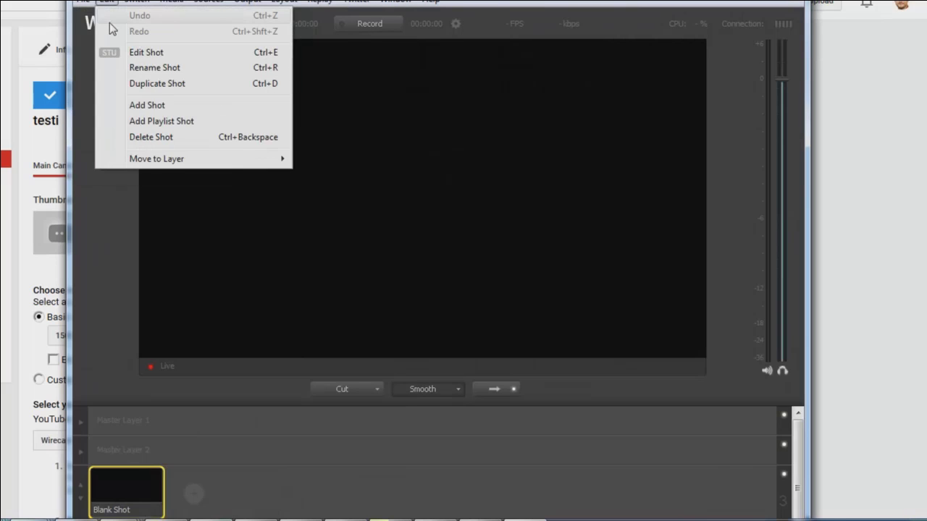
click(109, 72)
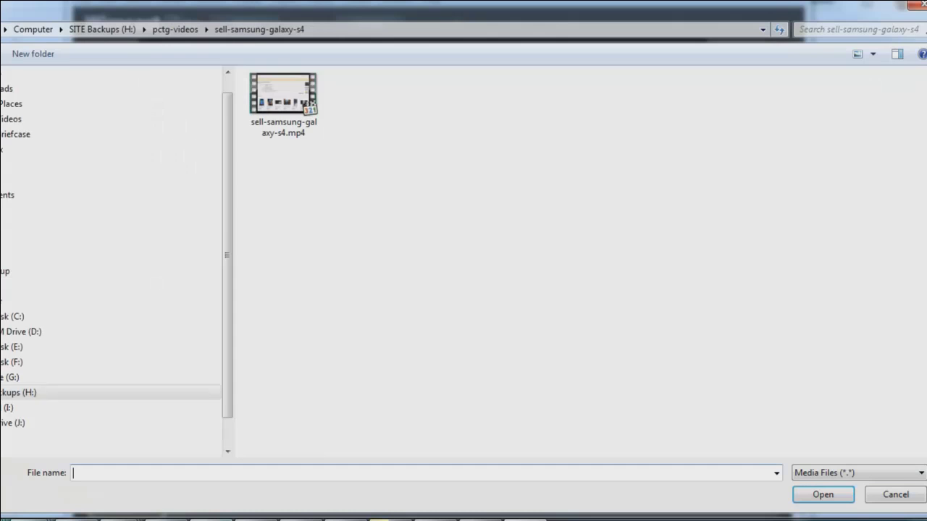
click(175, 29)
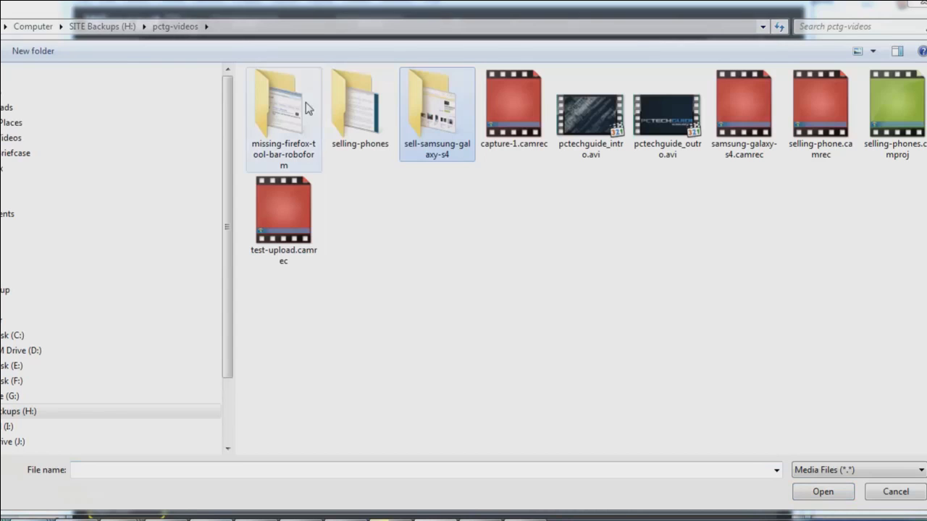
click(283, 232)
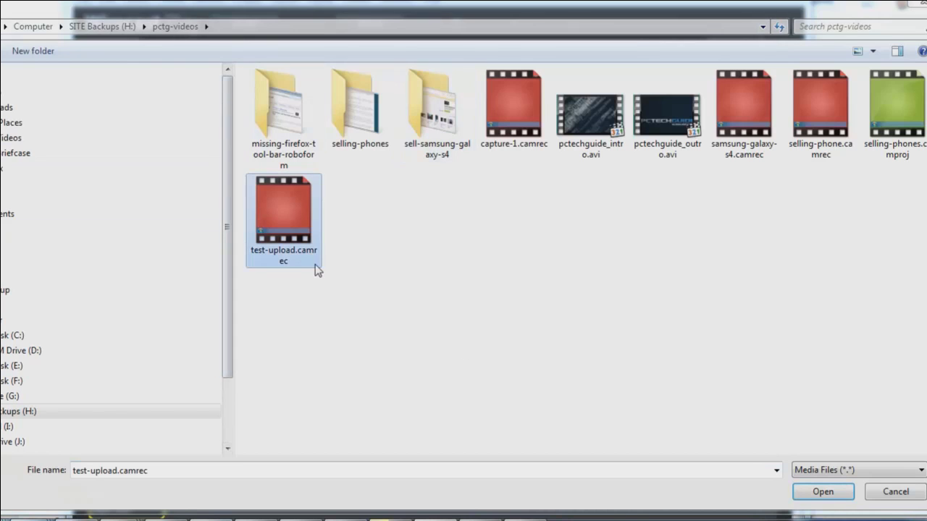
click(823, 492)
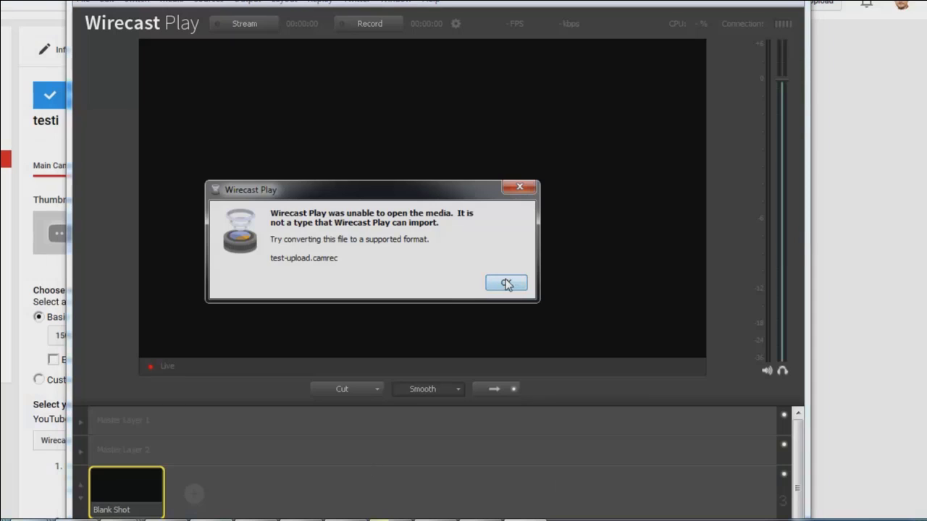
click(507, 283)
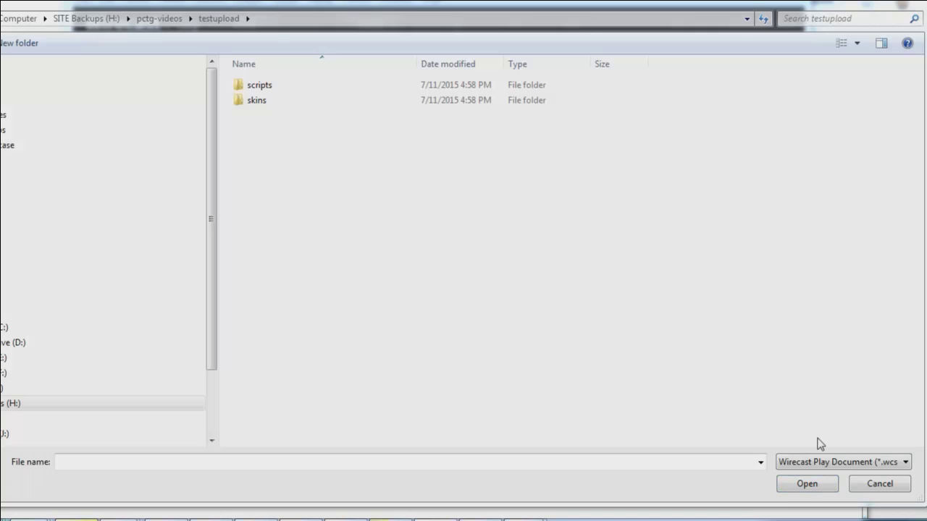
Add test.mp4 from the pctg-videos folder as a new shot.
click(804, 469)
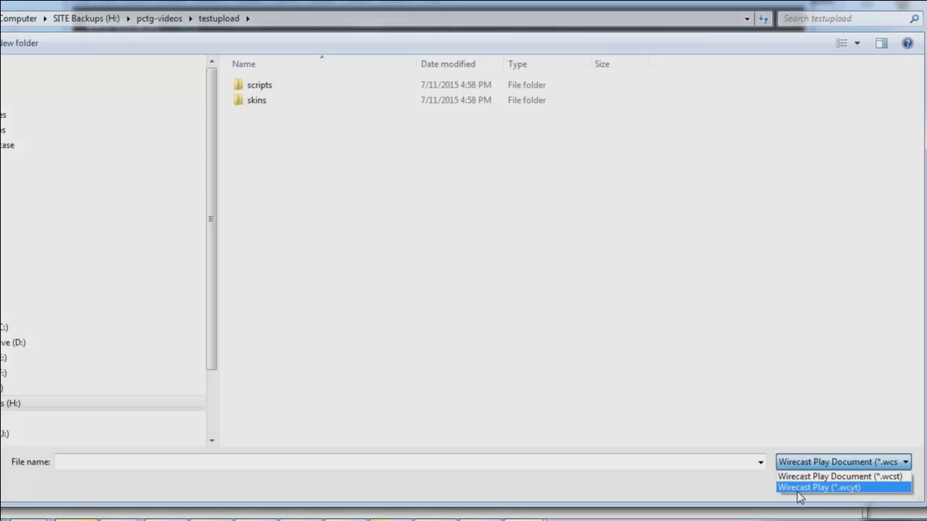
click(799, 496)
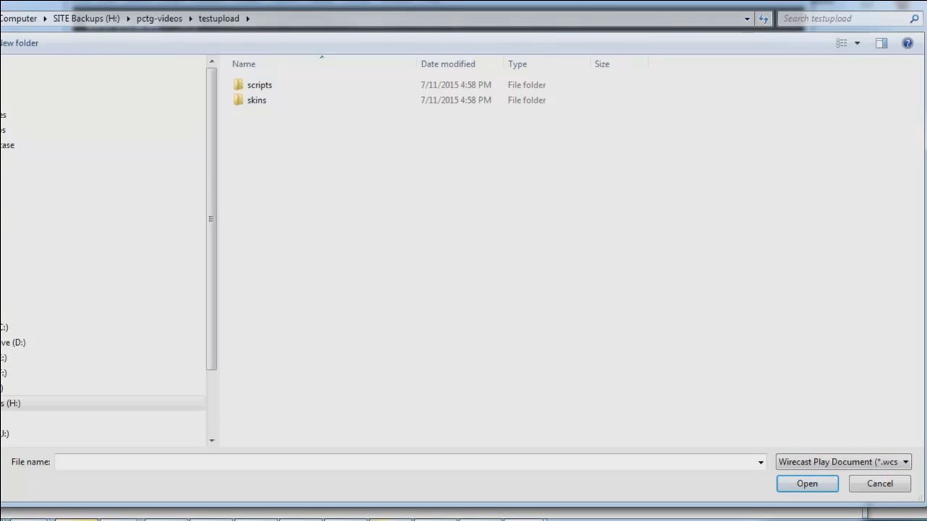
click(312, 93)
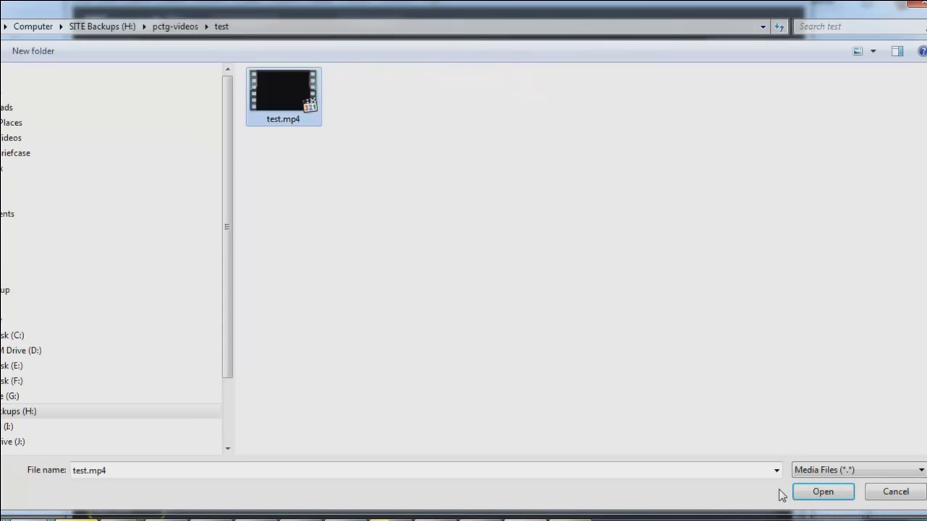
click(804, 494)
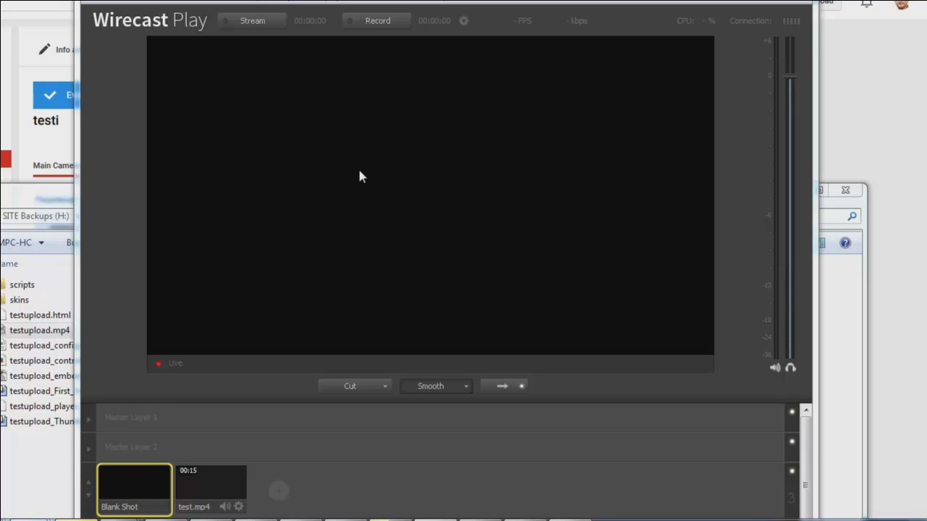
Authenticate Wirecast with YouTube and save output 'testi' linked to the testi event at 720p Recommended.
click(275, 19)
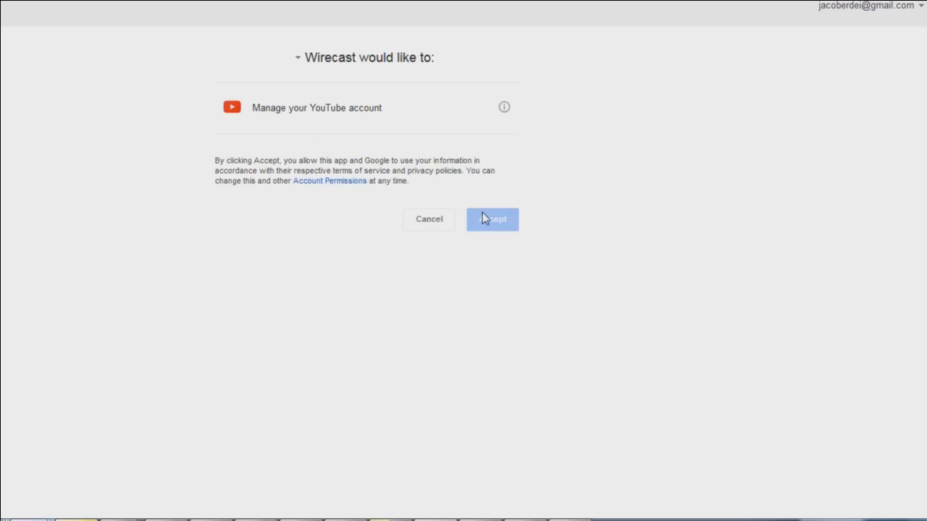
click(492, 217)
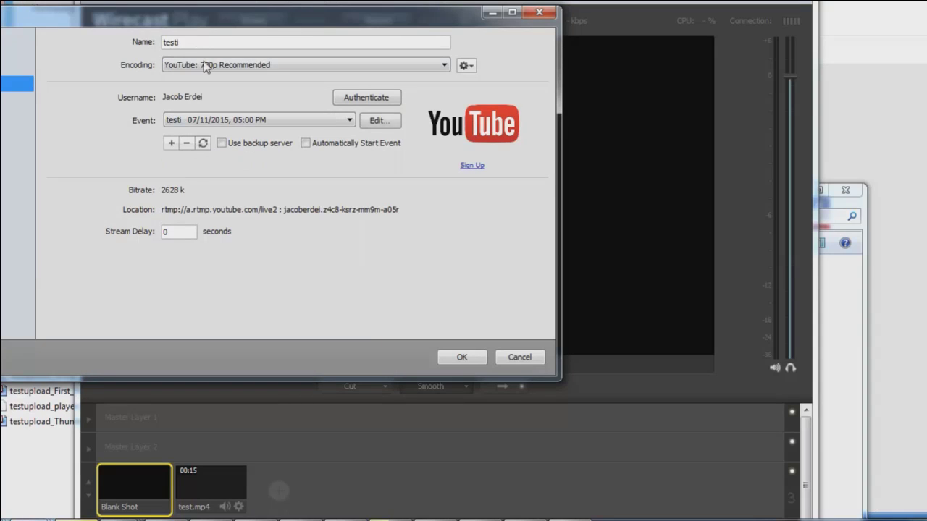
click(206, 41)
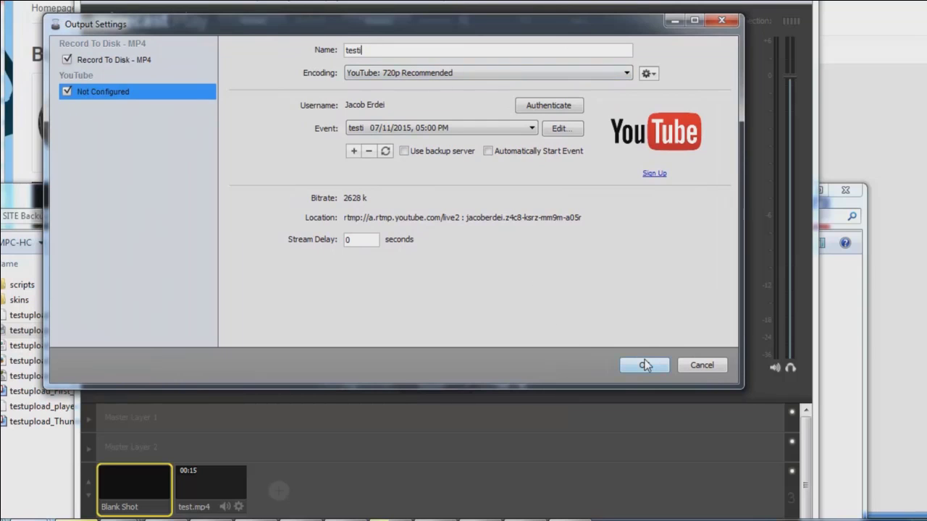
click(644, 365)
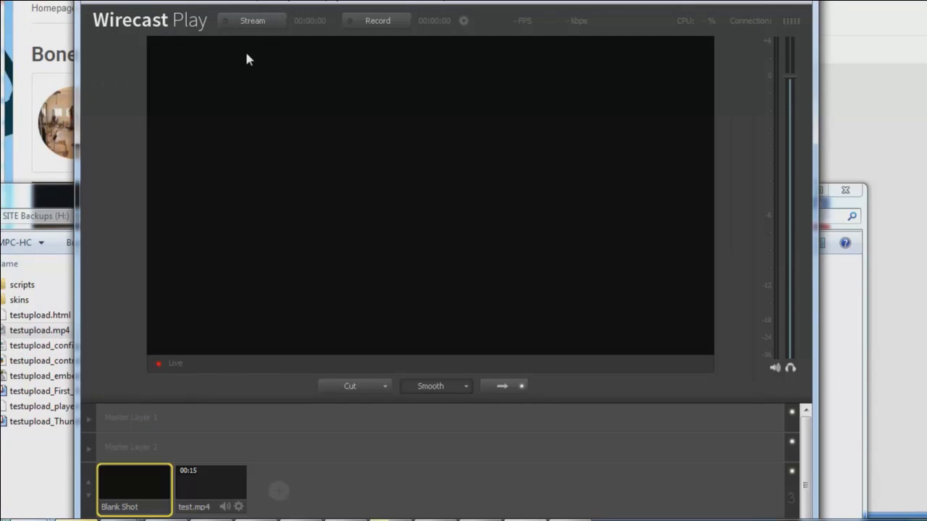
Start the Wirecast stream to YouTube and move the Wirecast window lower.
click(258, 26)
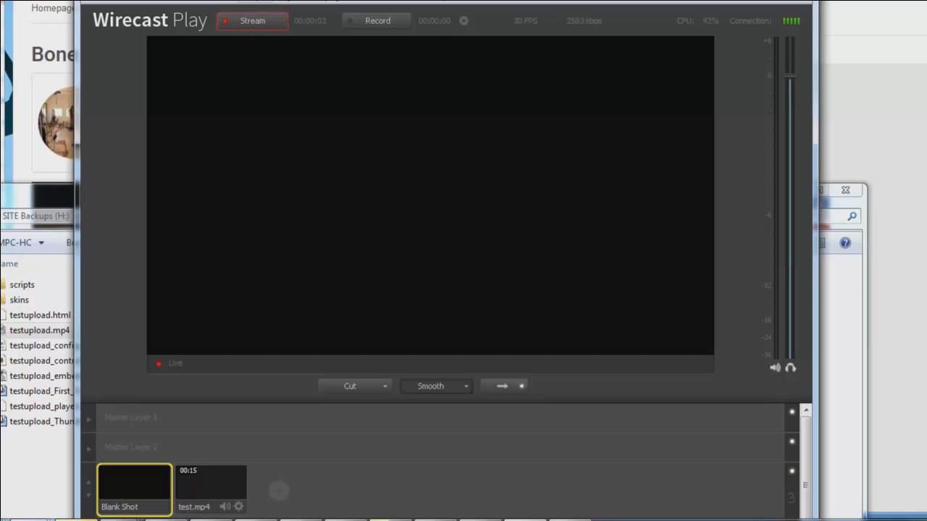
click(255, 1)
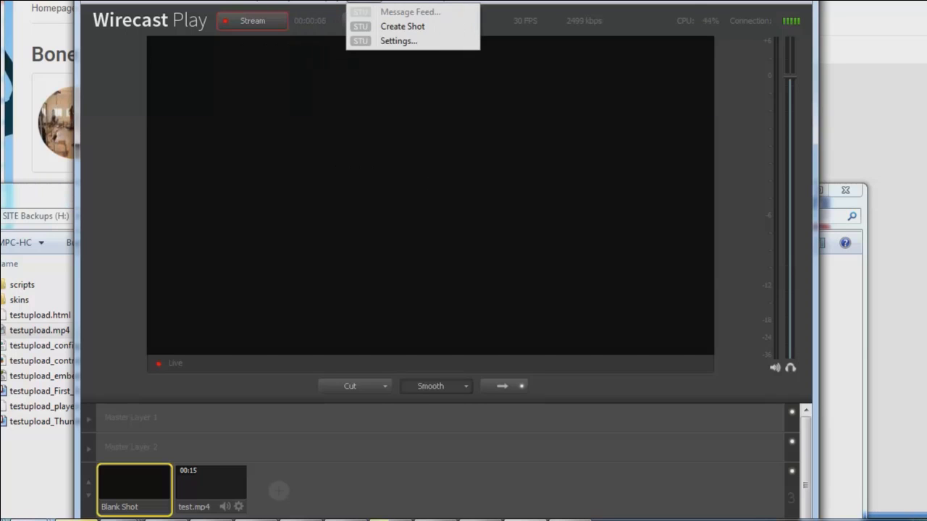
key(Escape)
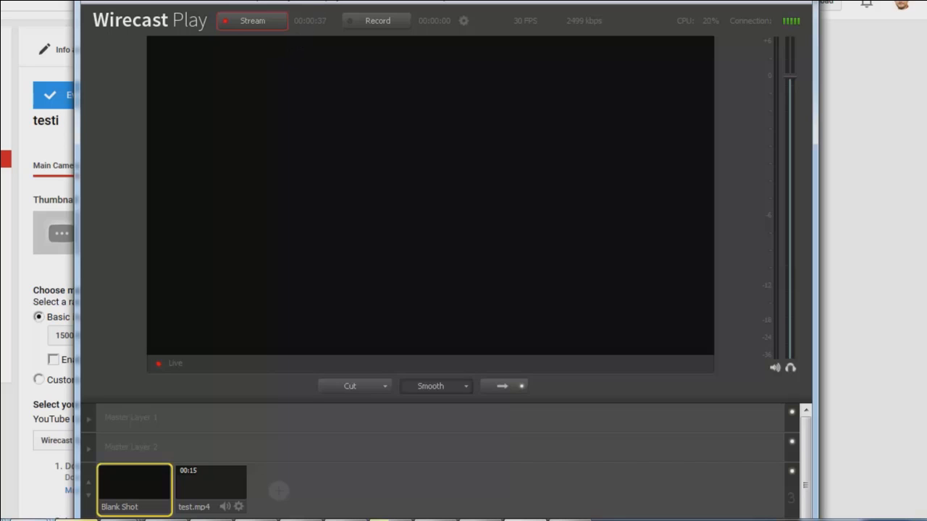
drag(353, 0, 367, 5)
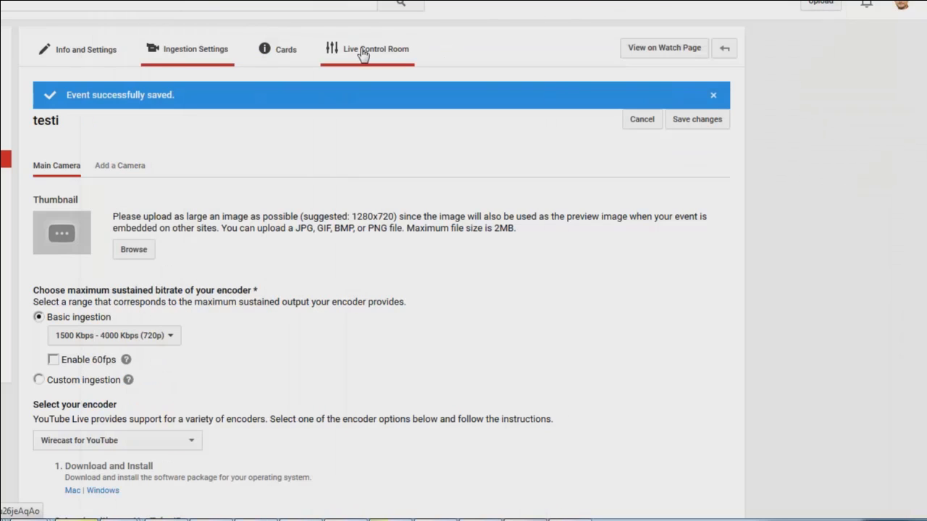
Preview the testi stream in Live Control Room, then start streaming and confirm going live.
click(362, 50)
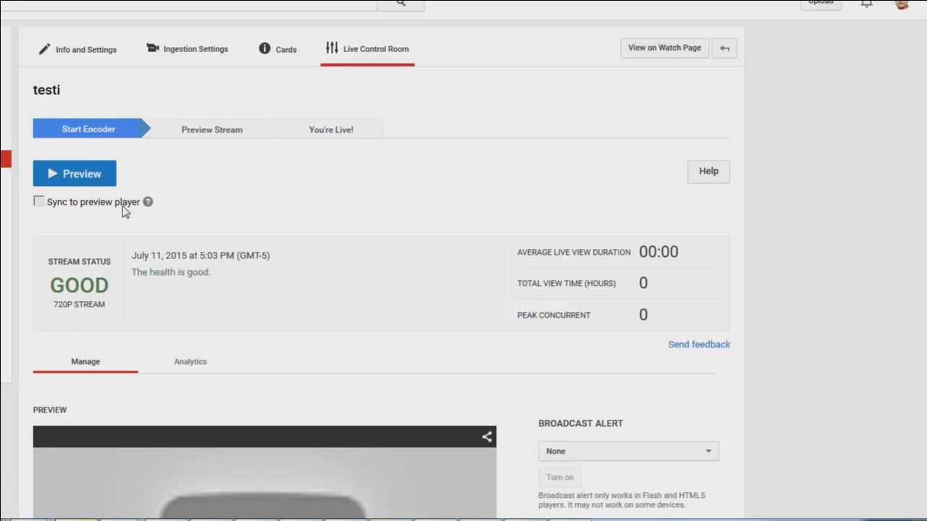
click(78, 174)
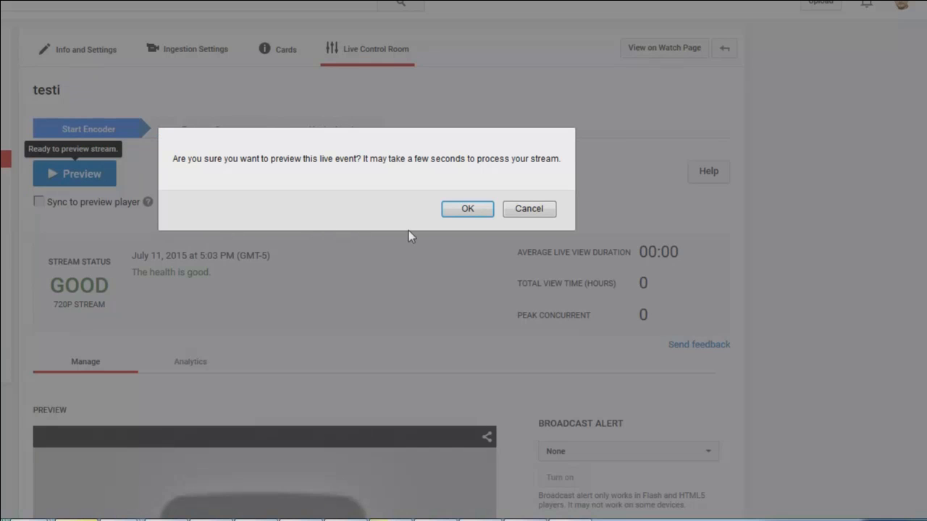
click(467, 208)
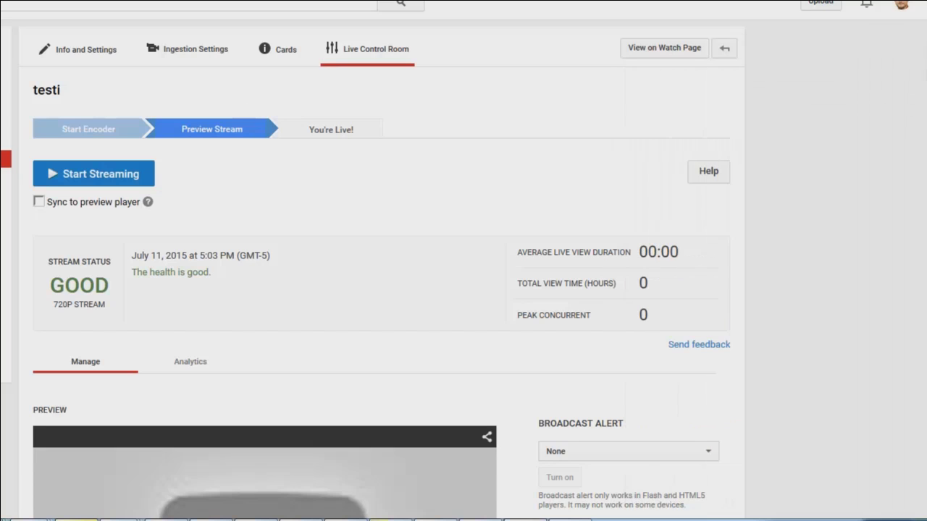
click(81, 182)
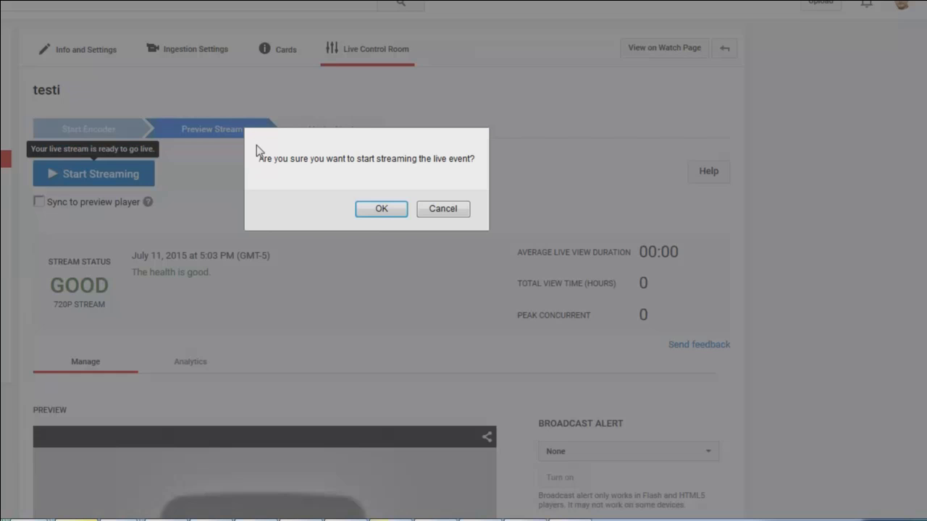
click(381, 210)
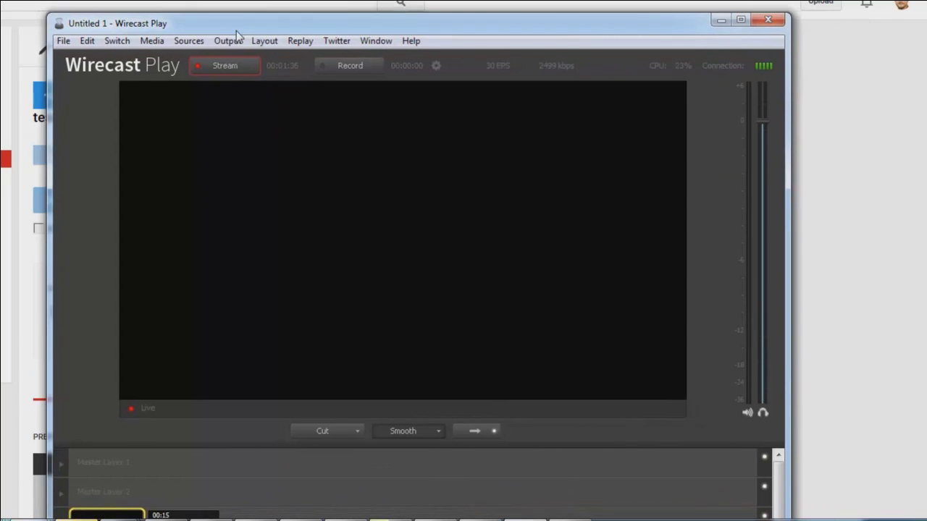
Put the test.mp4 shot on air and type 'this is my test upload video that I will be dditing'.
drag(236, 30, 239, 8)
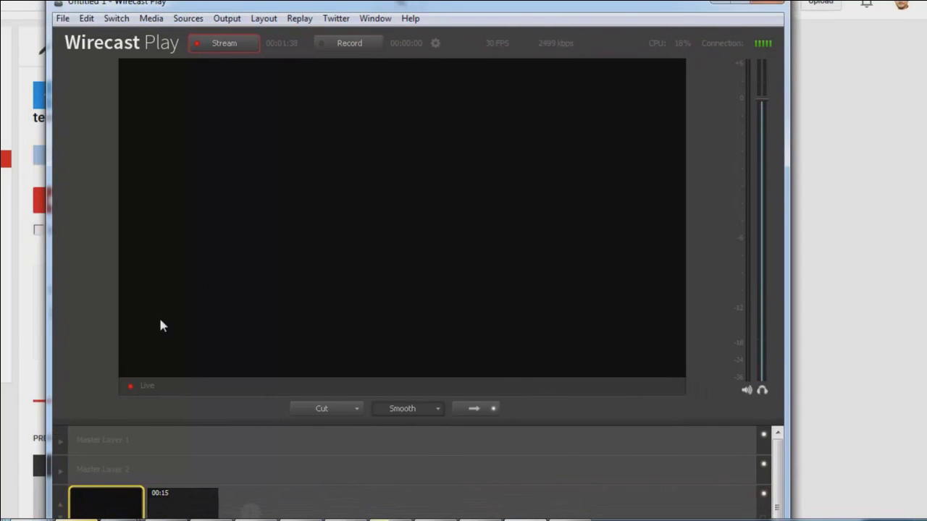
click(172, 505)
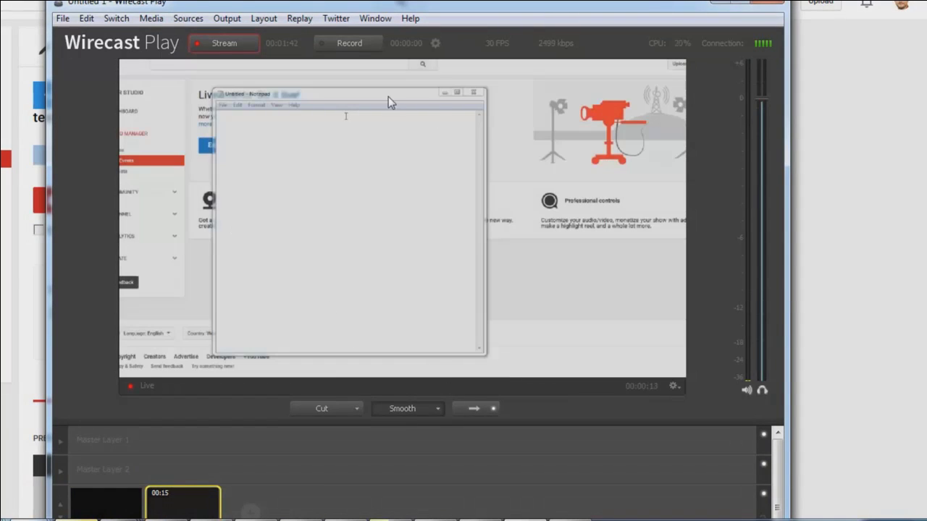
text(this i)
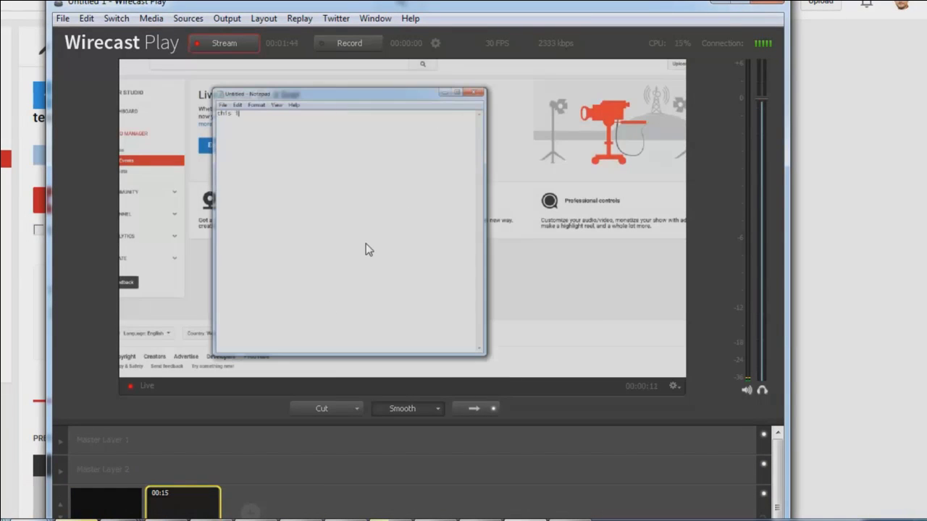
text(s my test u)
text(plod)
key(BackSpace)
text(ad v)
text(ideo that I wi)
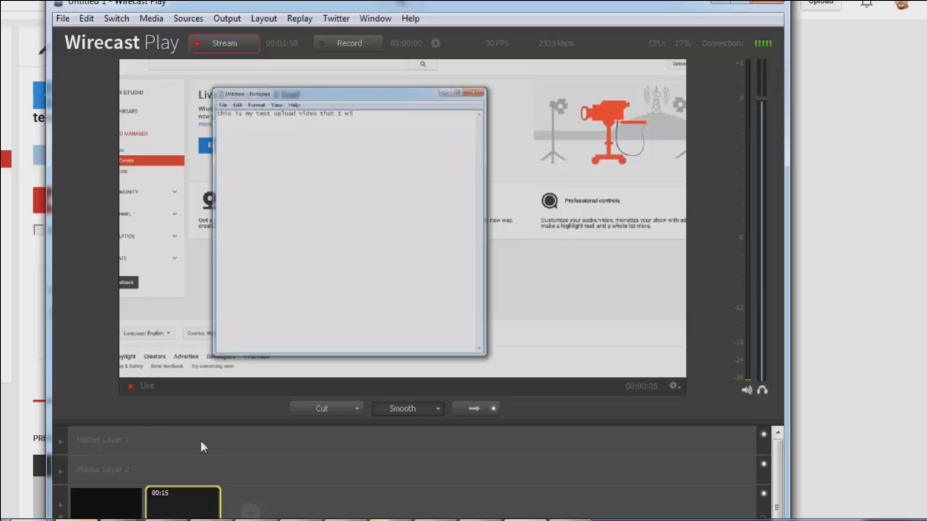
text(ll be d)
text(d)
text(iting)
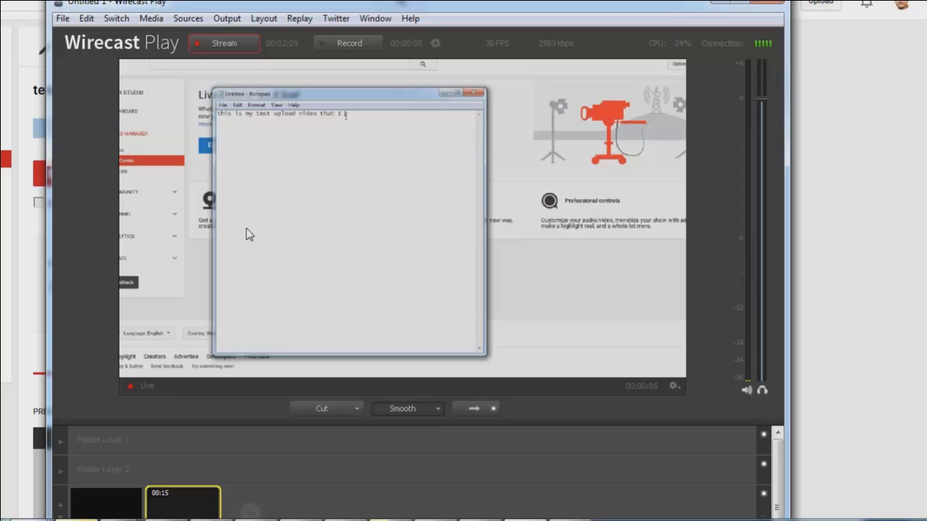
Stop the Wirecast stream and end the testi live event on YouTube.
click(215, 45)
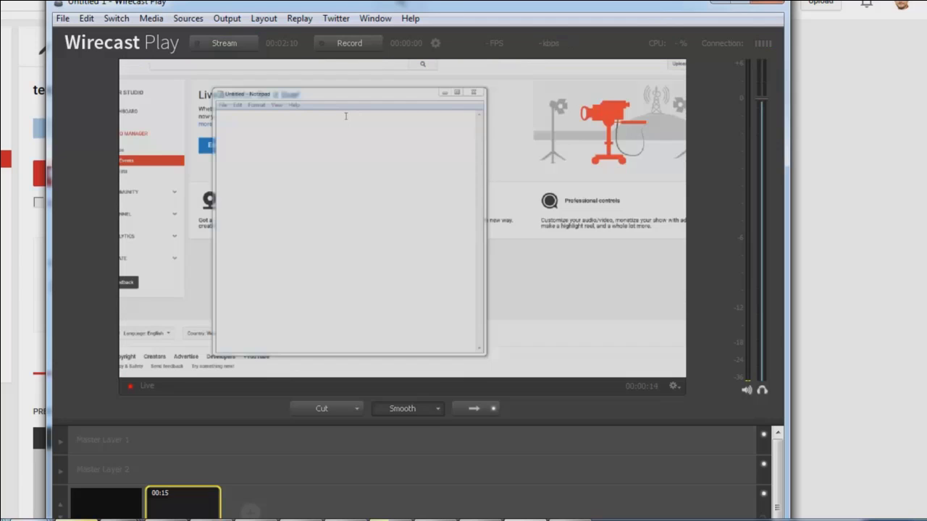
drag(405, 3, 643, 0)
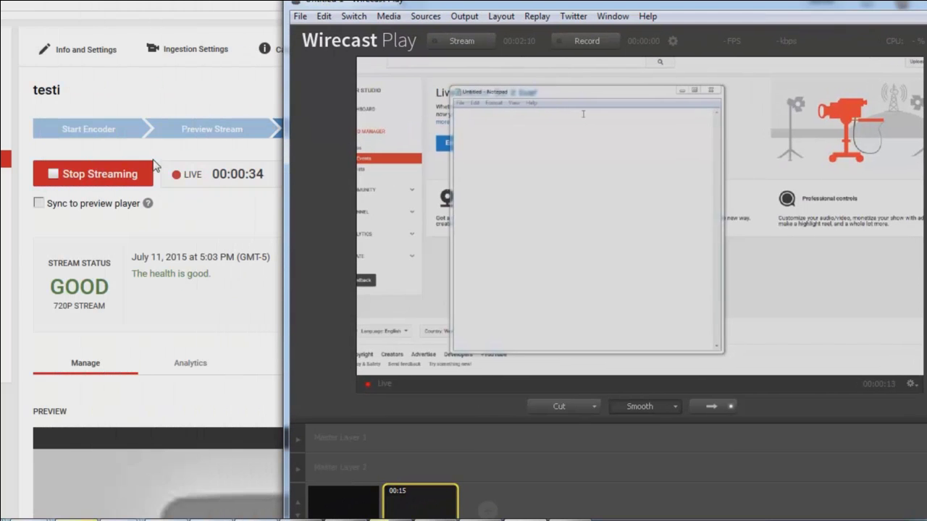
click(80, 175)
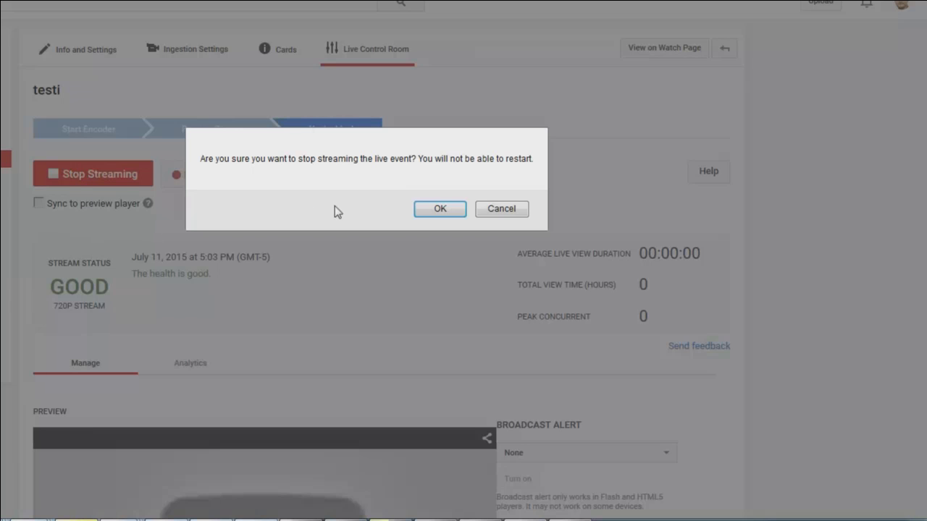
click(426, 214)
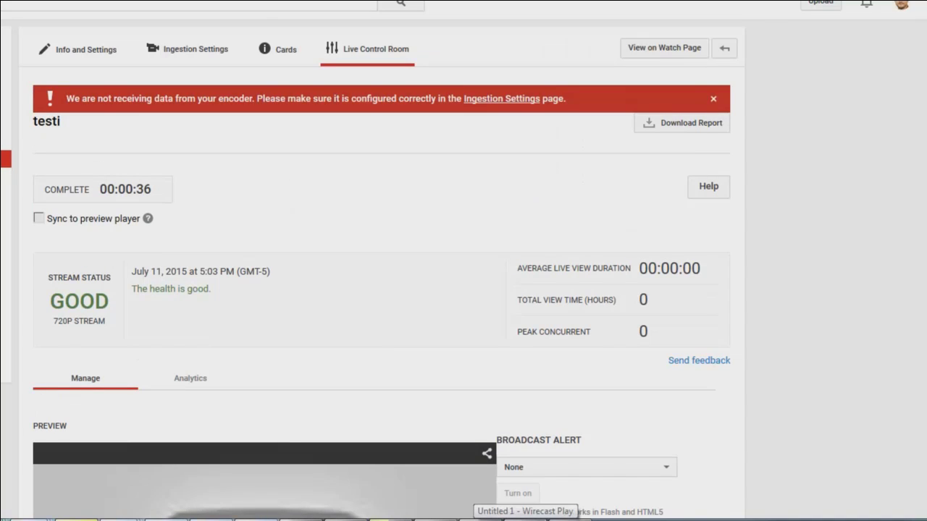
Close Wirecast Play without saving and show the uploaded videos list.
click(527, 519)
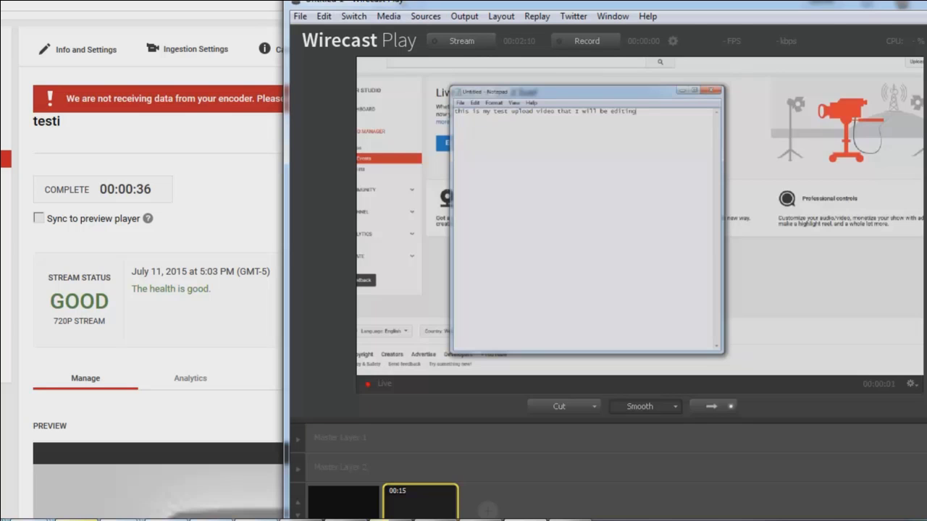
key(ctrl+w)
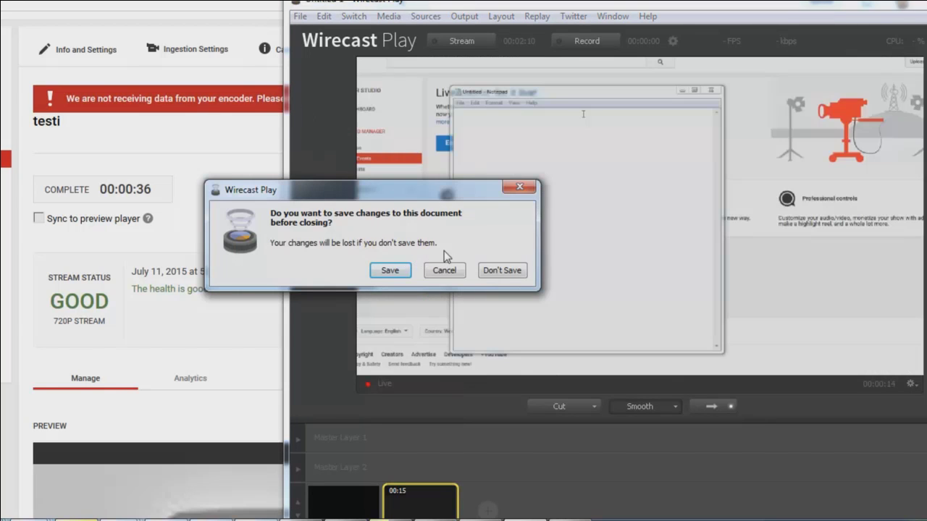
click(492, 270)
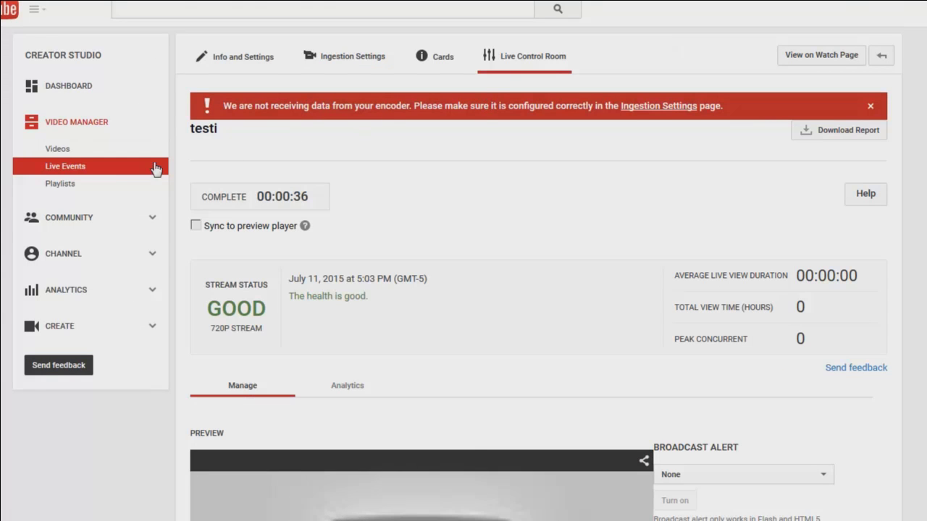
click(76, 153)
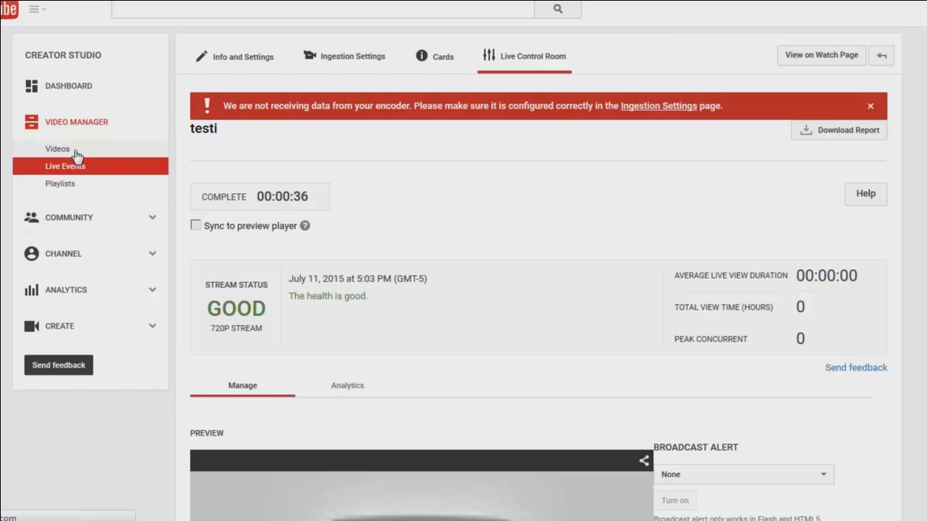